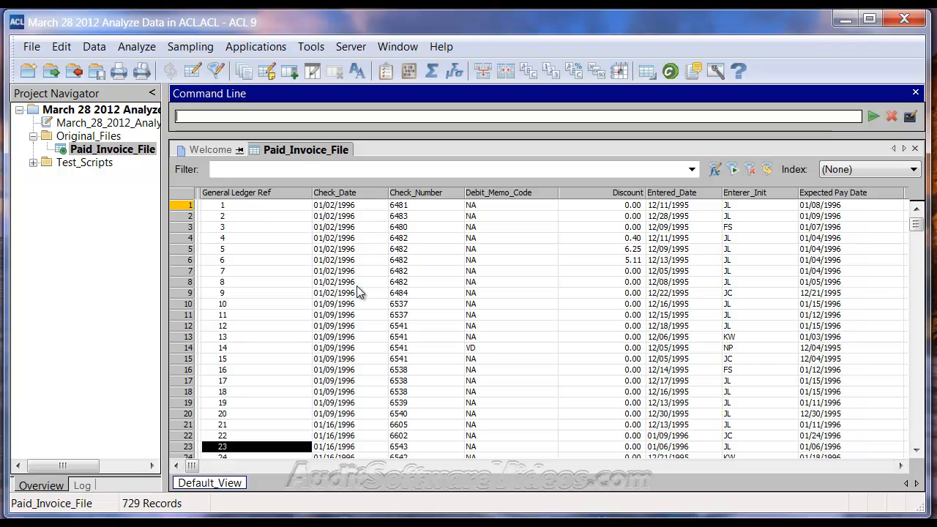
# Count the records in Paid_Invoice_File that meet the condition Invoice_Amount<0.
pyautogui.click(141, 52)
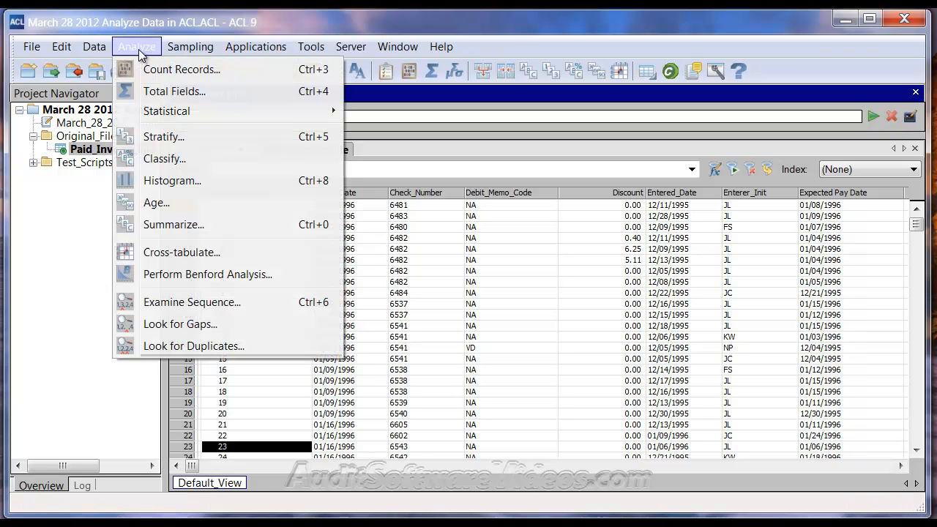
pyautogui.click(178, 66)
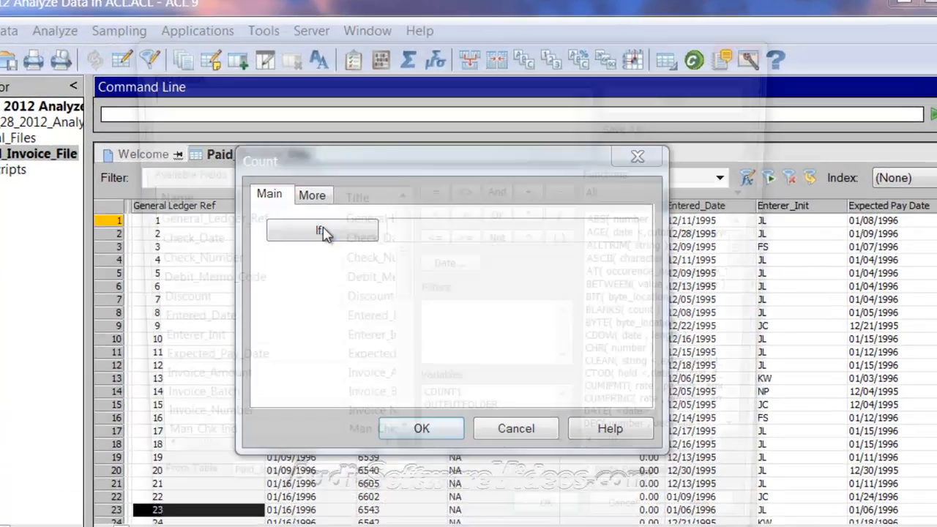
pyautogui.click(359, 212)
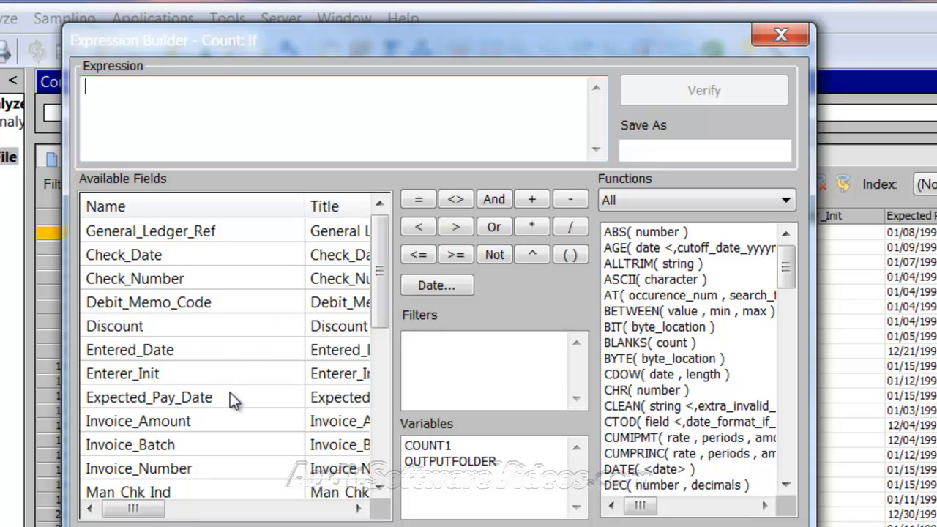
pyautogui.doubleClick(195, 414)
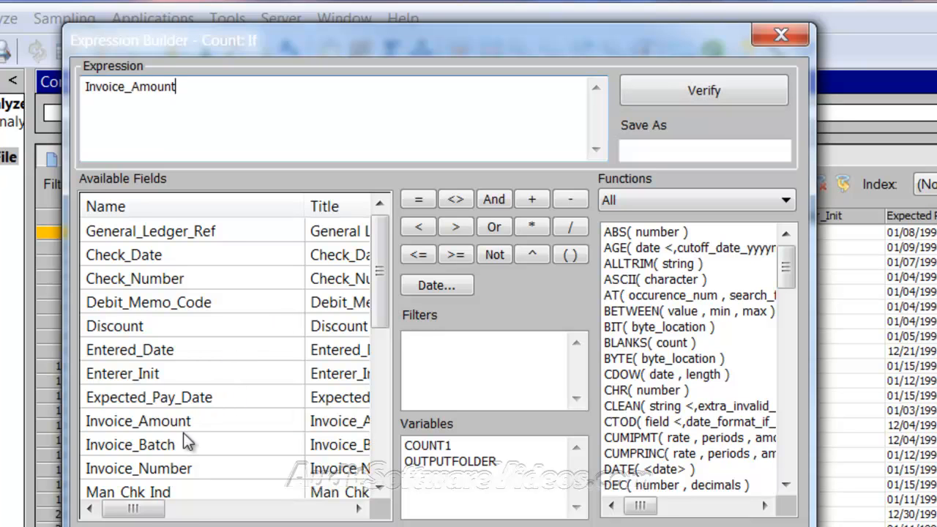
pyautogui.press('Return')
pyautogui.click(406, 467)
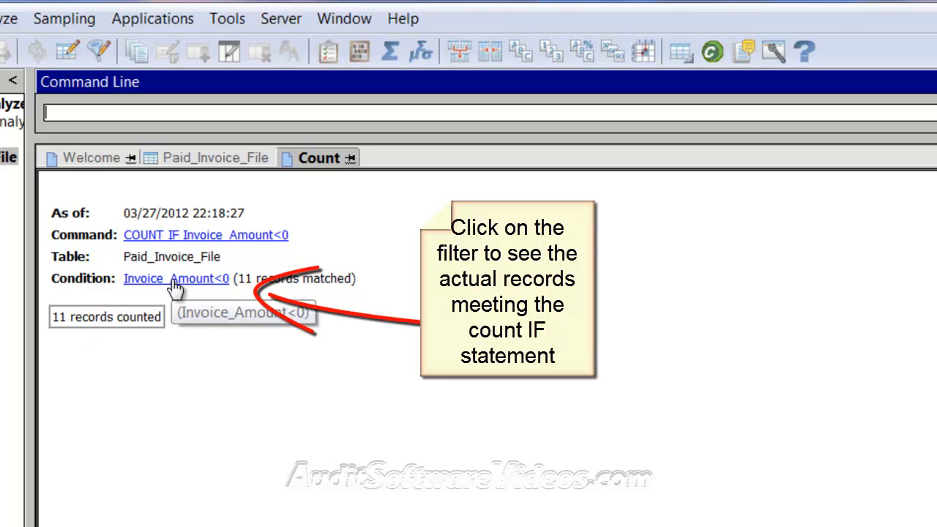
# View the records matching the Invoice_Amount<0 count condition, and clear the filter from Paid_Invoice_File.
pyautogui.click(200, 279)
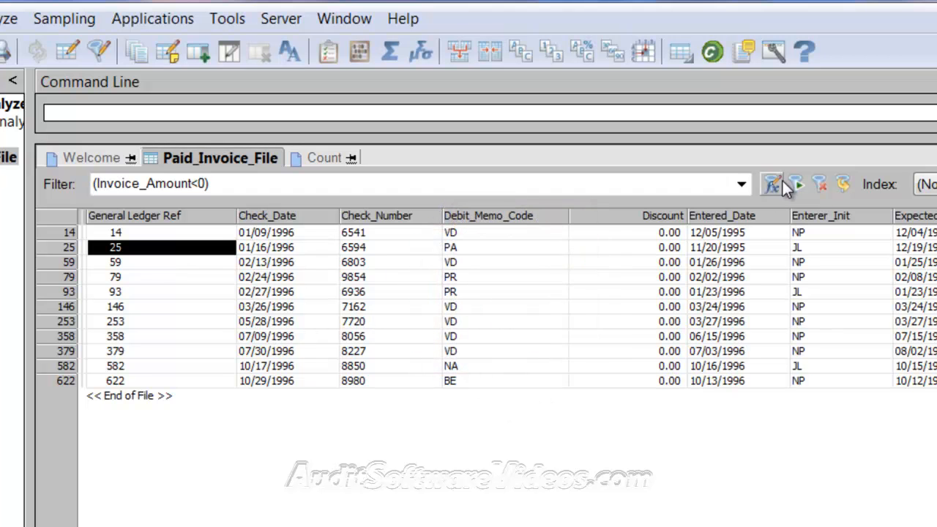
pyautogui.click(820, 184)
pyautogui.click(440, 292)
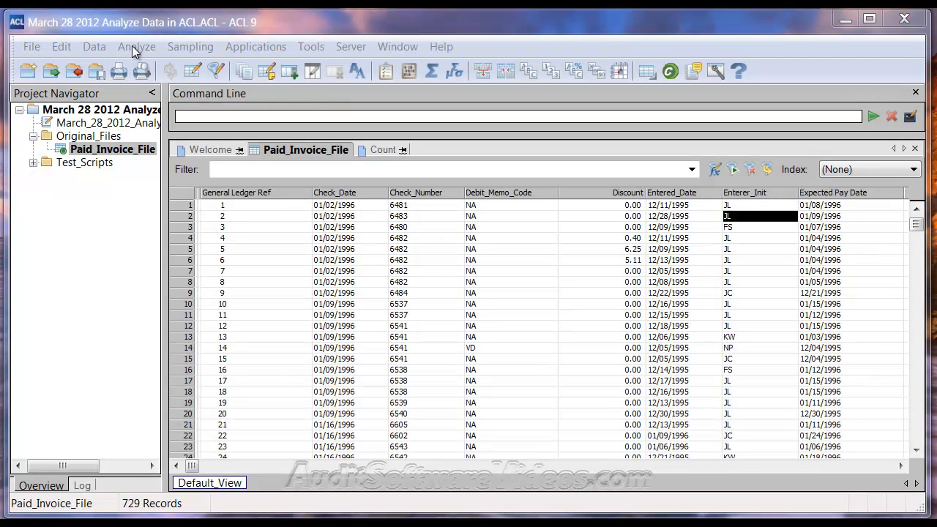
# Total the Invoice_Amount and Discount fields of Paid_Invoice_File.
pyautogui.click(132, 45)
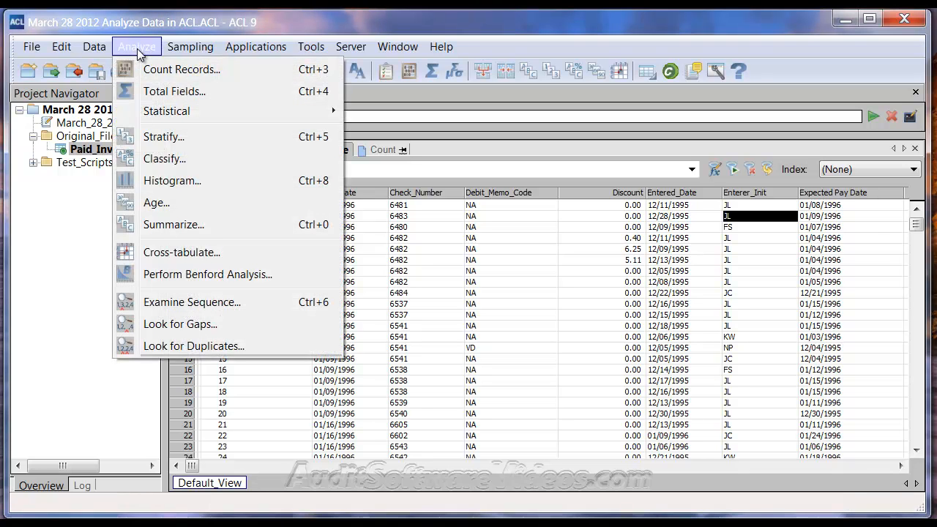
pyautogui.click(140, 92)
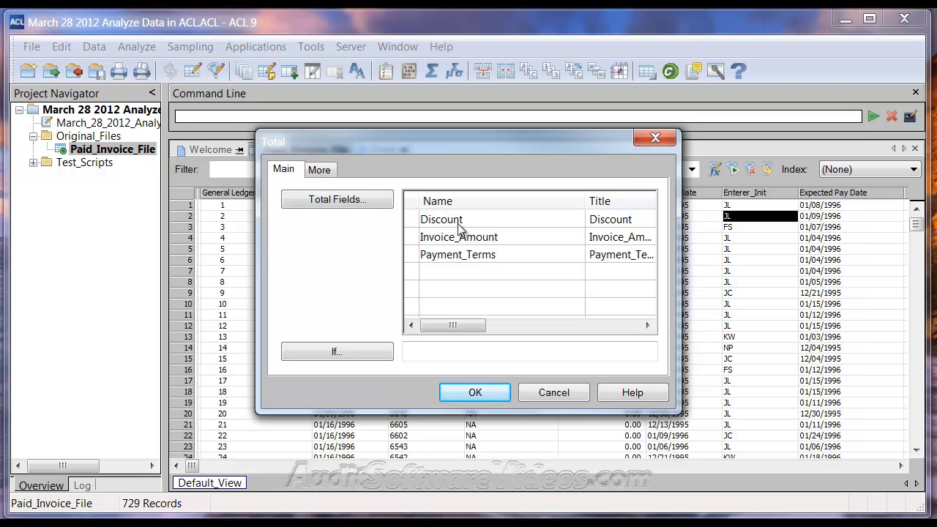
pyautogui.click(461, 221)
pyautogui.click(463, 257)
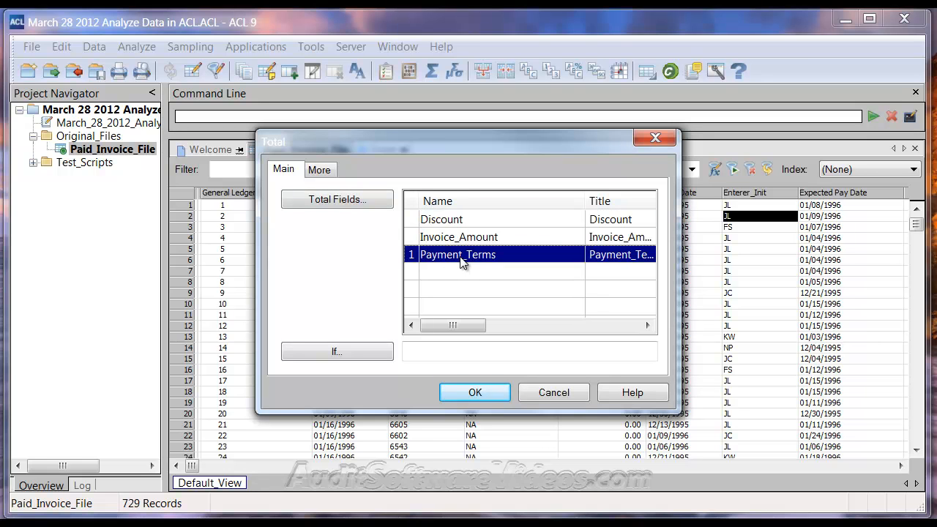
pyautogui.click(458, 240)
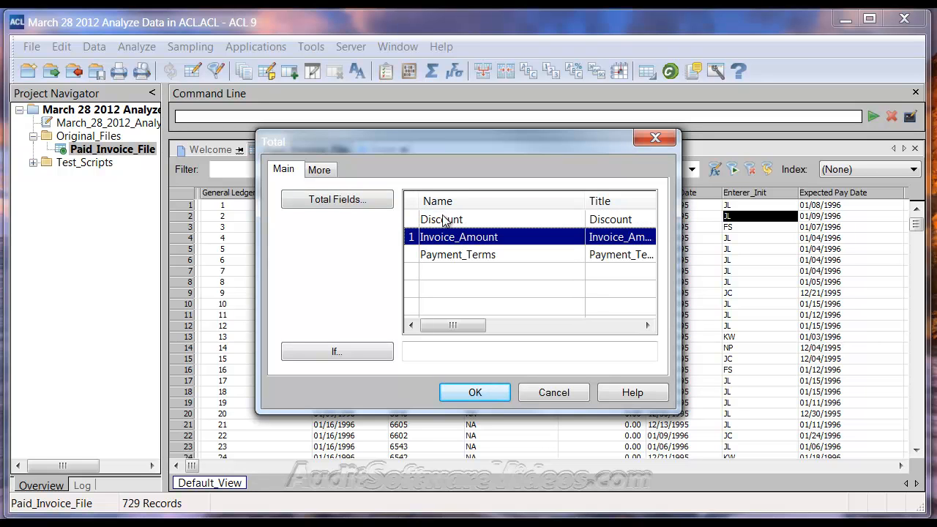
pyautogui.keyDown('ctrl'); pyautogui.click(448, 221); pyautogui.keyUp('ctrl')
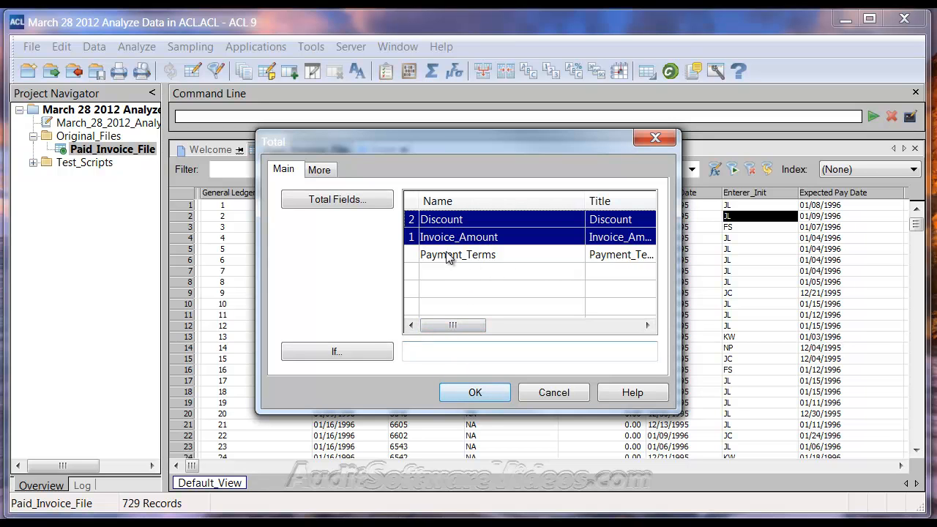
pyautogui.click(474, 393)
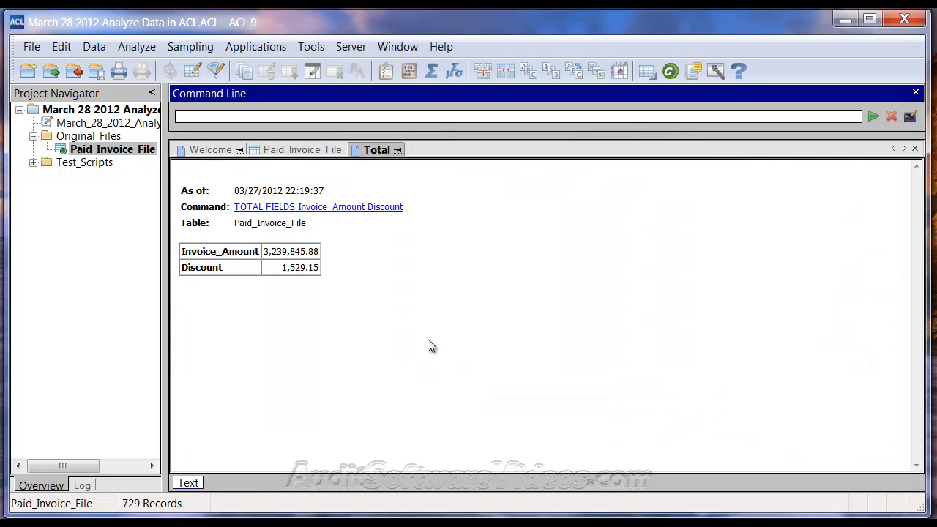
# Reopen the executed TOTAL FIELDS command for editing, view its If expression builder, and cancel without changes.
pyautogui.click(311, 209)
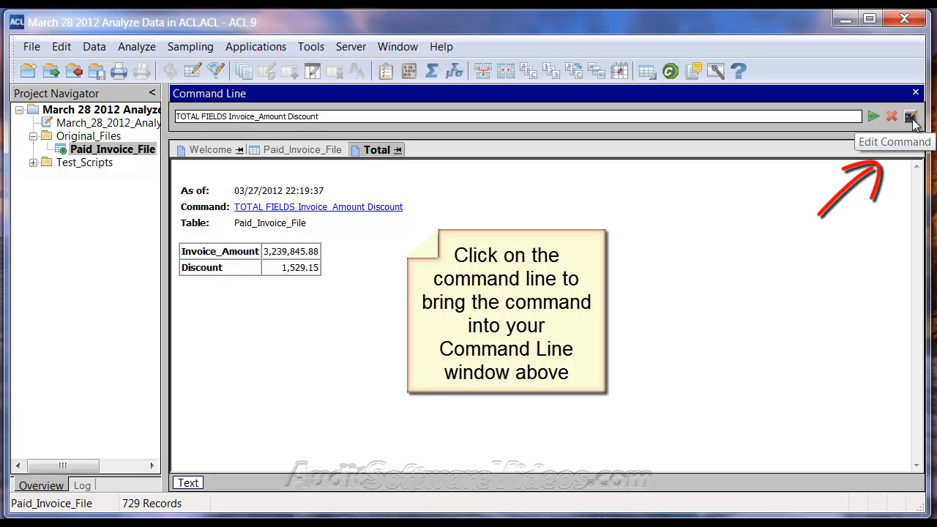
pyautogui.click(911, 119)
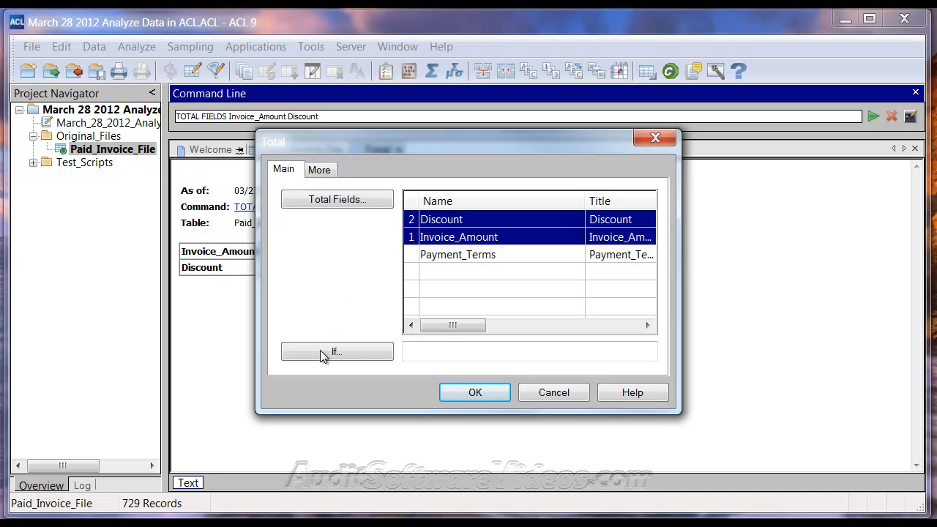
pyautogui.click(335, 351)
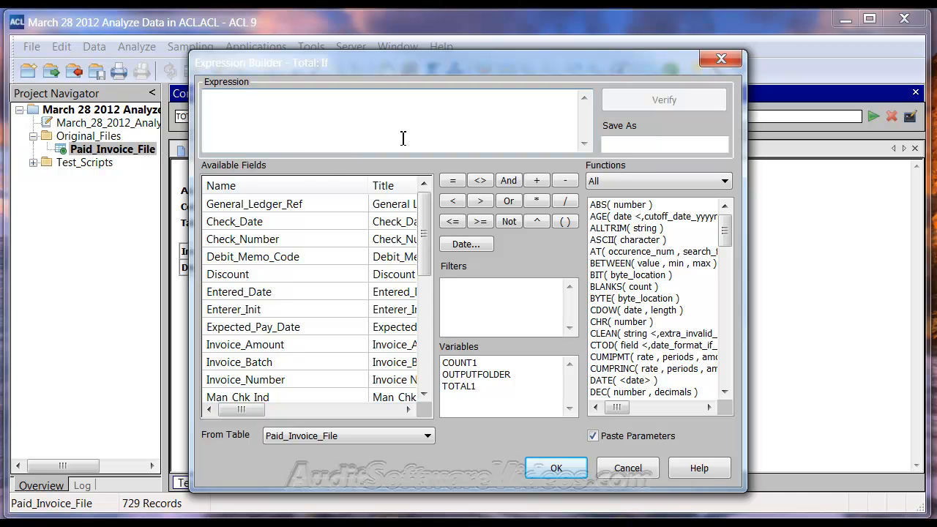
pyautogui.click(628, 468)
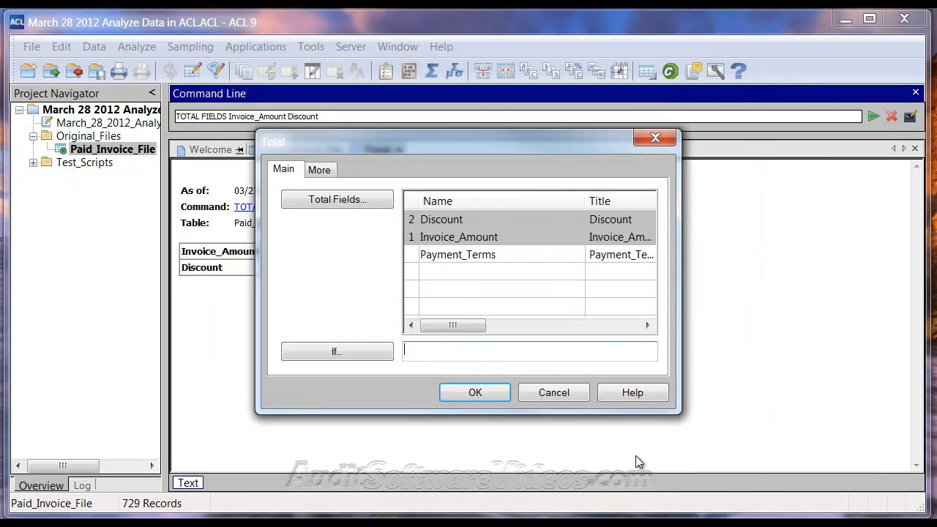
pyautogui.click(557, 392)
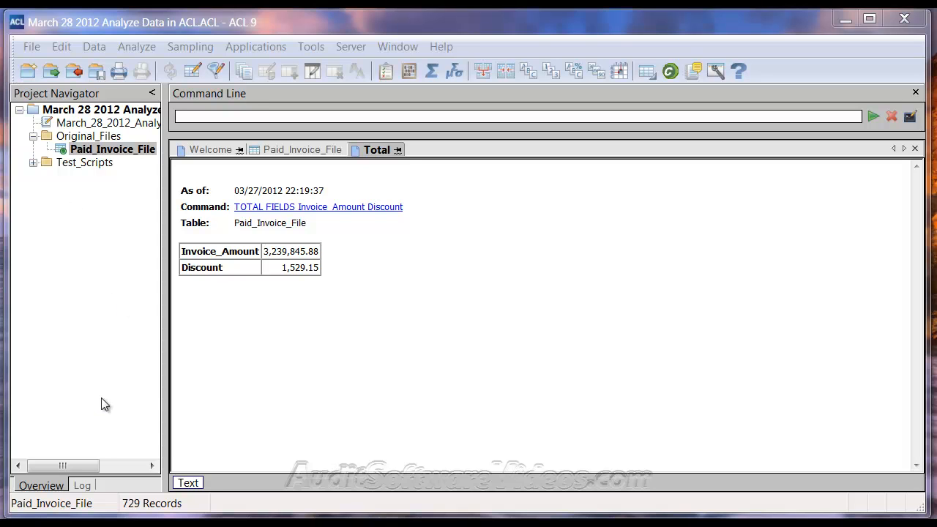
# Show the project history log in a wider navigator and review the logged filter, COUNT and TOTAL FIELDS commands.
pyautogui.click(82, 486)
pyautogui.moveTo(165, 307); pyautogui.dragTo(252, 306)
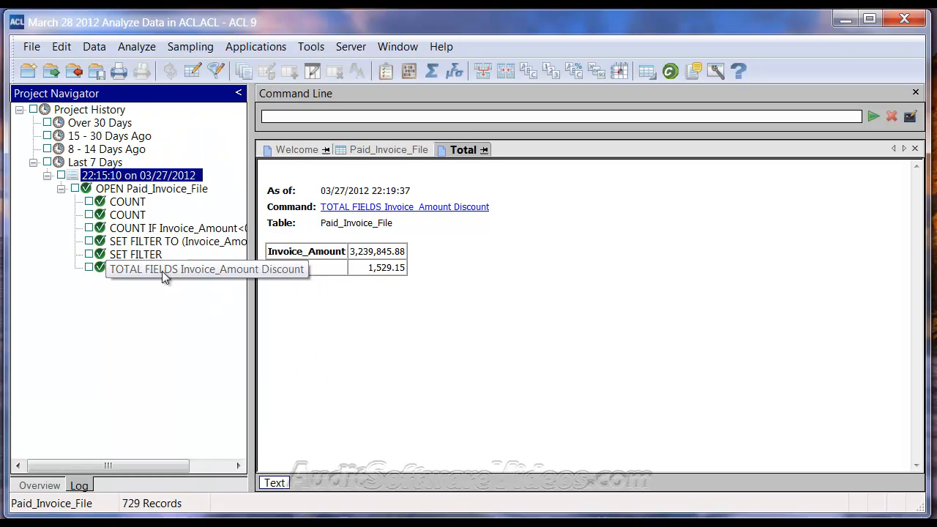
pyautogui.click(152, 244)
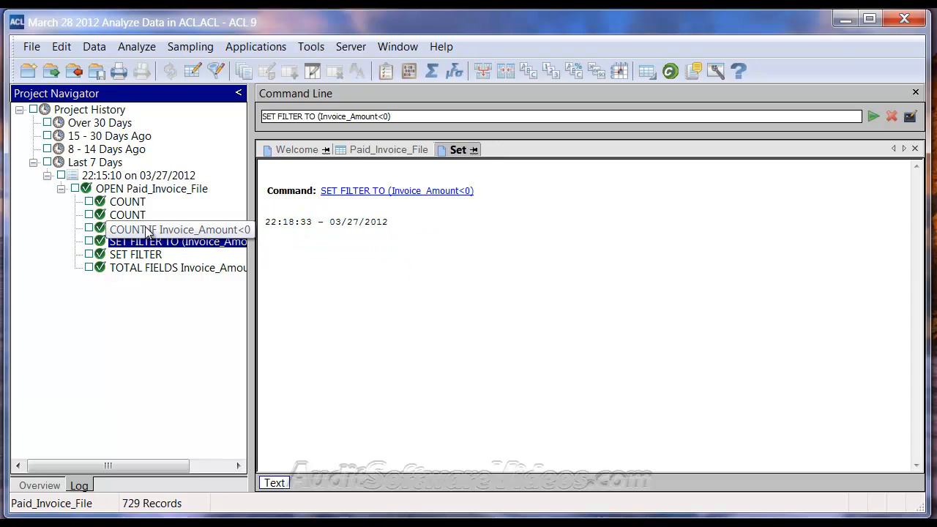
pyautogui.click(149, 229)
pyautogui.click(128, 214)
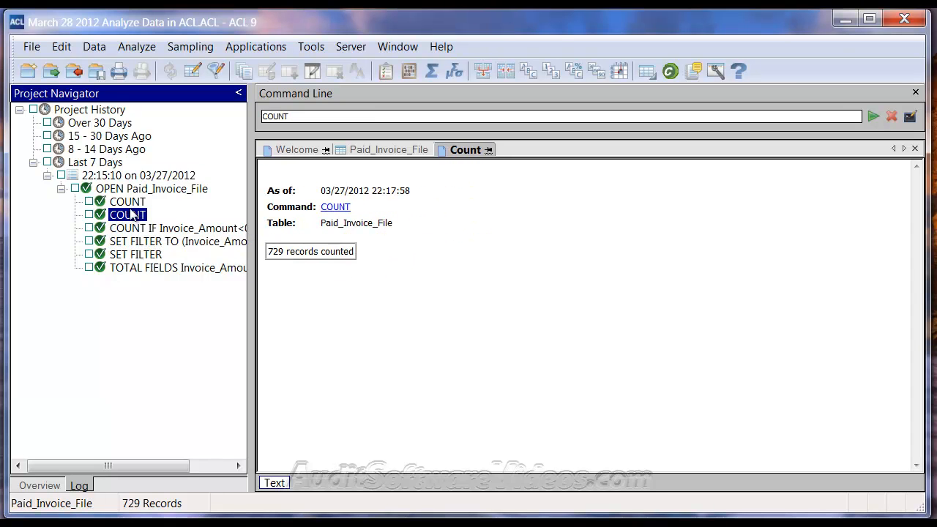
pyautogui.click(129, 201)
pyautogui.click(148, 264)
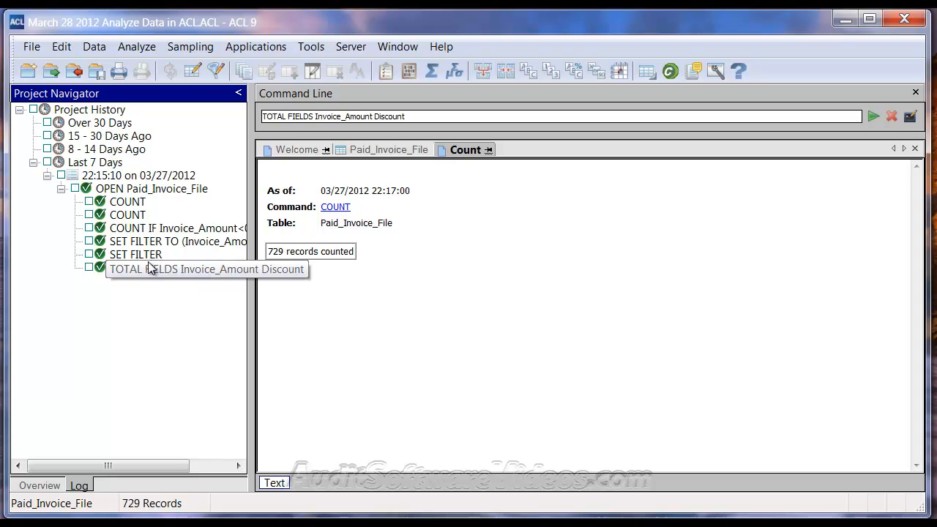
pyautogui.click(111, 270)
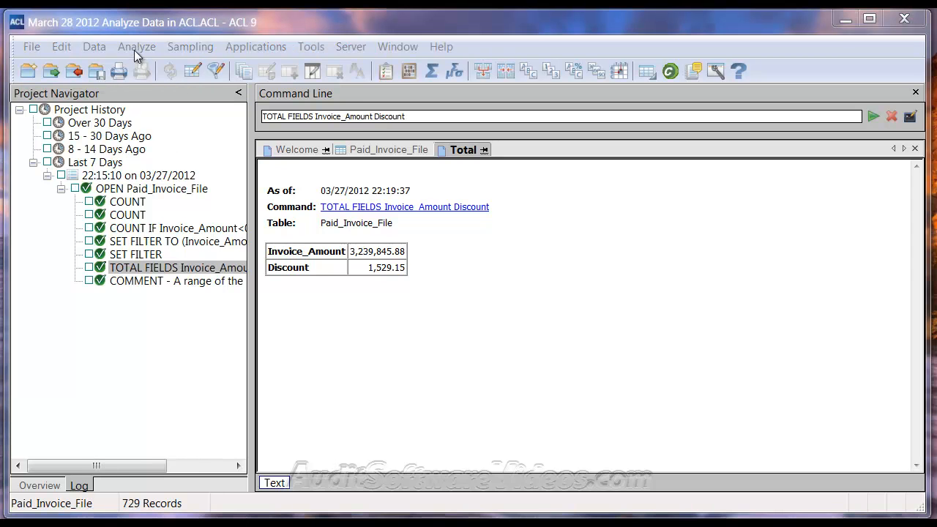
# Start the Statistics command and rearrange its field list so the Type column sits beside Title.
pyautogui.click(136, 47)
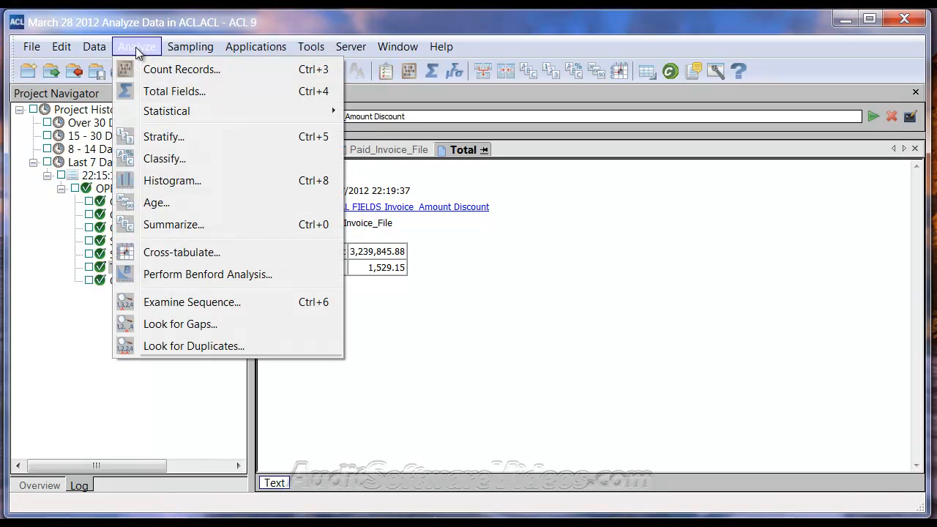
pyautogui.moveTo(178, 117)
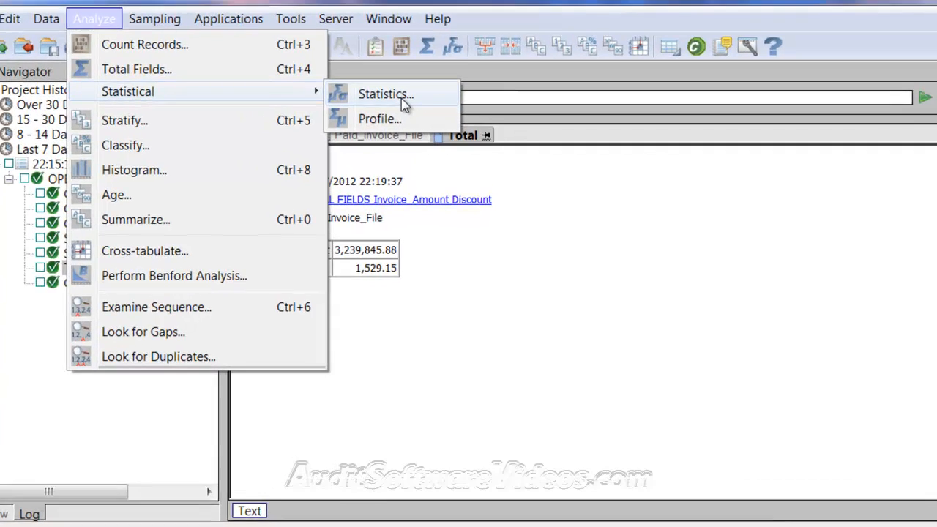
pyautogui.click(409, 116)
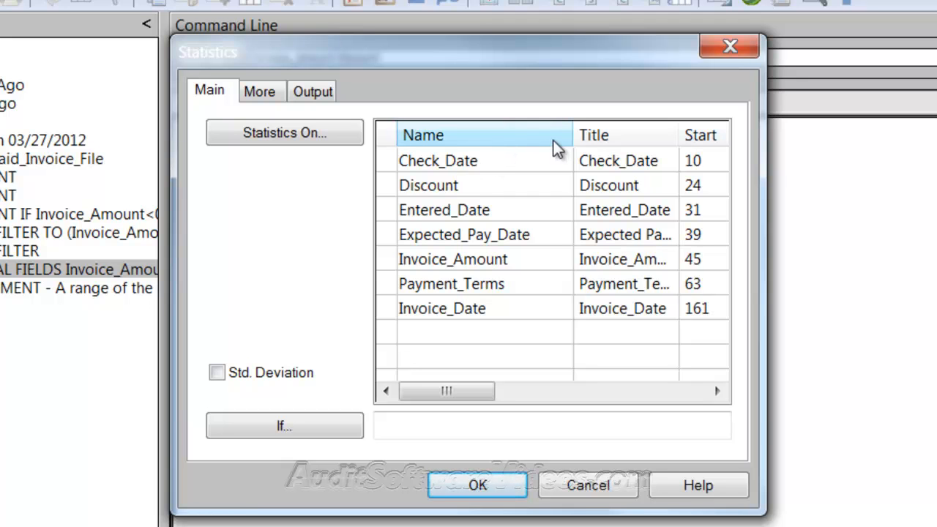
pyautogui.moveTo(573, 135); pyautogui.dragTo(465, 148)
pyautogui.moveTo(460, 391); pyautogui.dragTo(489, 391)
pyautogui.moveTo(665, 137); pyautogui.dragTo(471, 144)
pyautogui.moveTo(481, 392); pyautogui.dragTo(454, 392)
pyautogui.moveTo(461, 134); pyautogui.dragTo(524, 136)
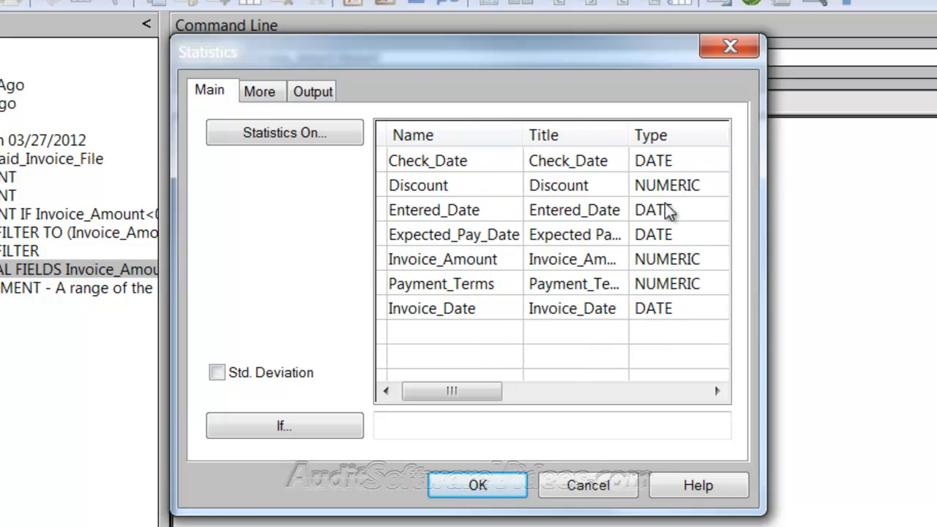
# Run statistics on all seven listed fields, from Check_Date through Invoice_Date, without standard deviation.
pyautogui.click(435, 170)
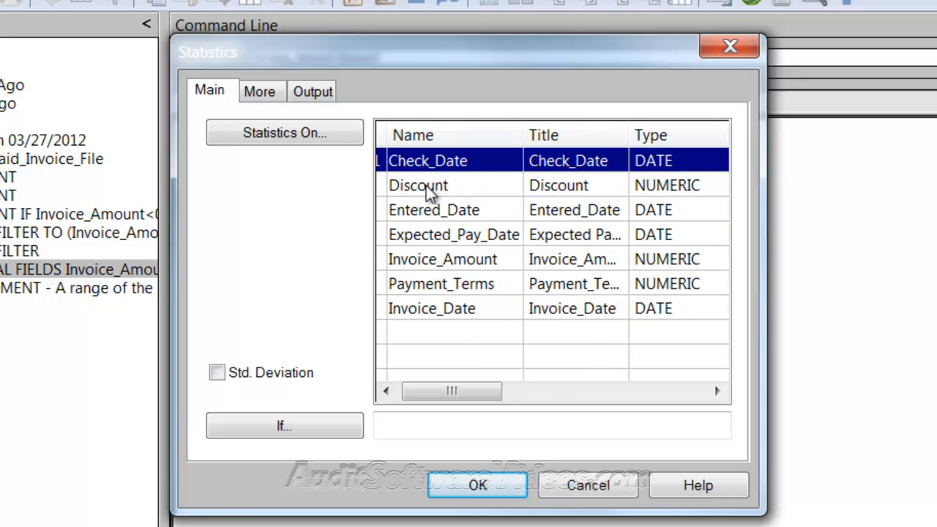
pyautogui.click(428, 192)
pyautogui.moveTo(471, 390); pyautogui.dragTo(455, 395)
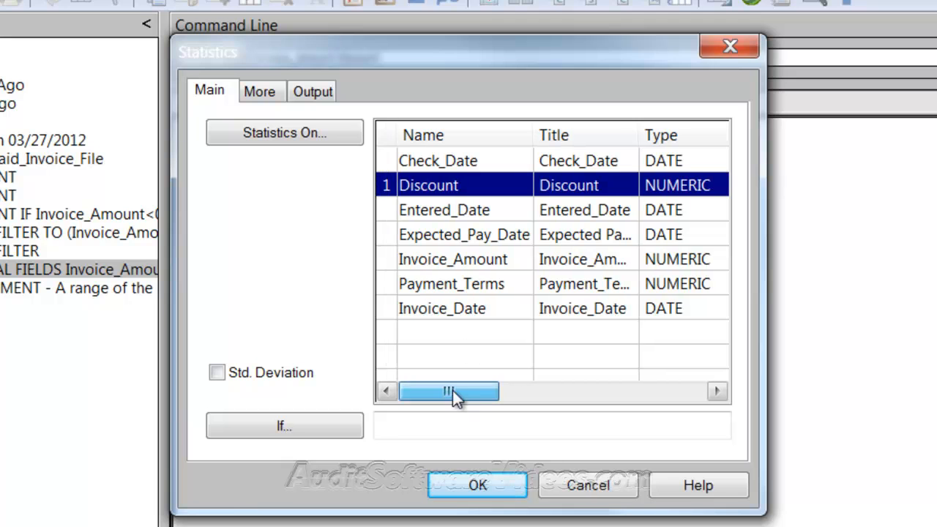
pyautogui.click(448, 287)
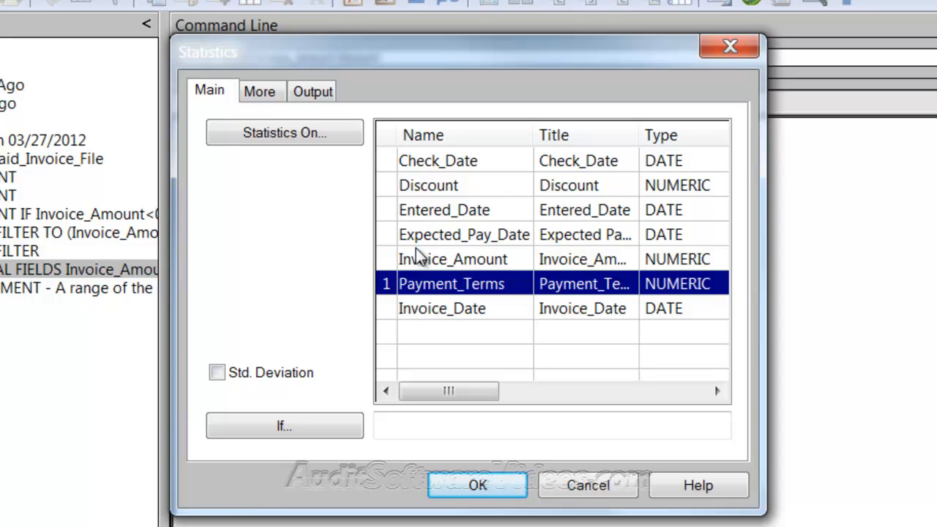
pyautogui.click(477, 162)
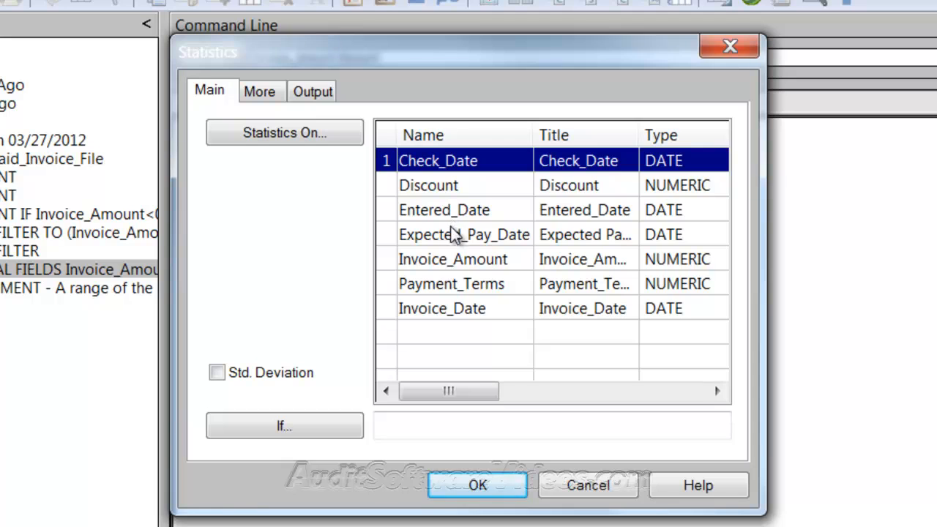
pyautogui.keyDown('shift'); pyautogui.click(463, 311); pyautogui.keyUp('shift')
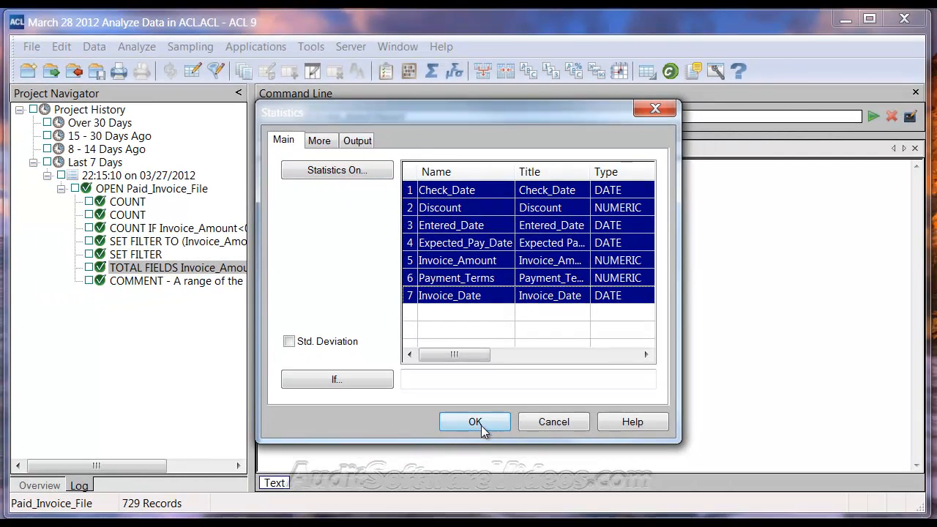
pyautogui.click(476, 424)
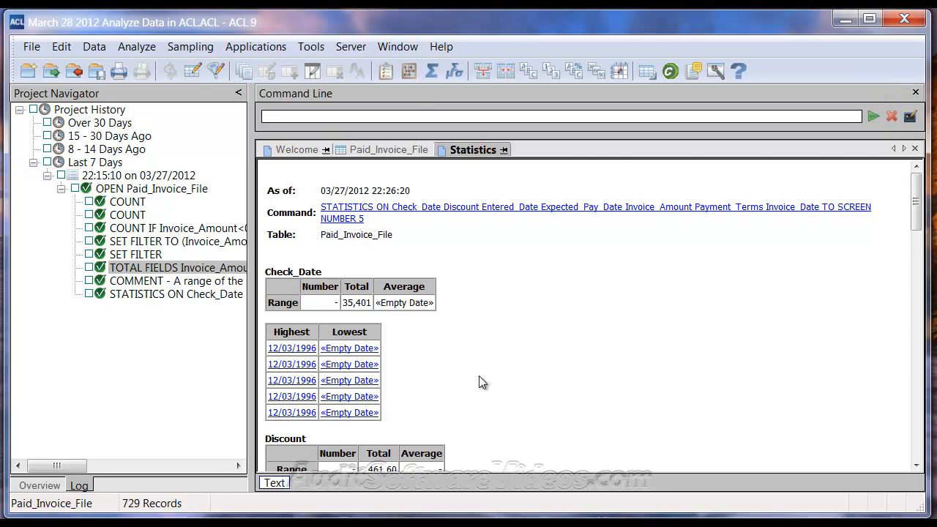
# Review the statistics results for the Check_Date, Discount, Entered_Date and Expected_Pay_Date fields.
pyautogui.scroll(-2, 478, 382)
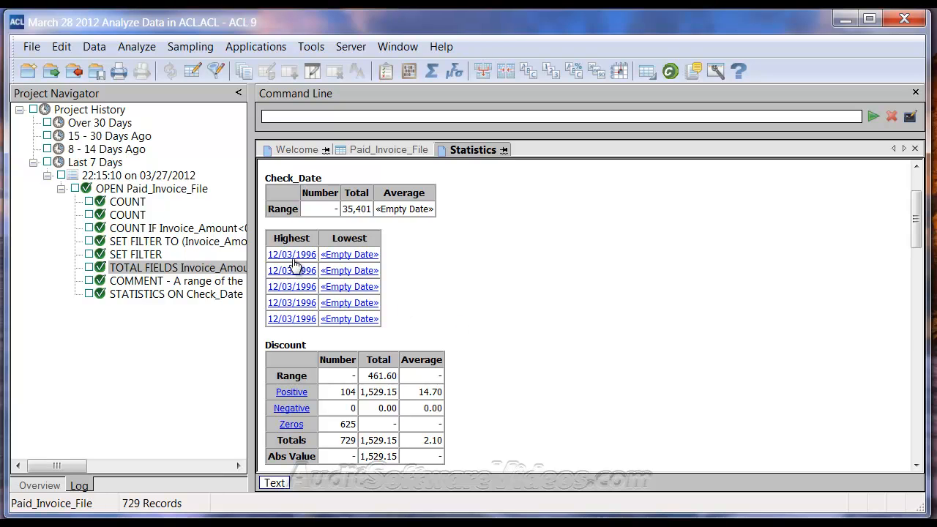
pyautogui.moveTo(298, 327)
pyautogui.scroll(-4, 294, 272)
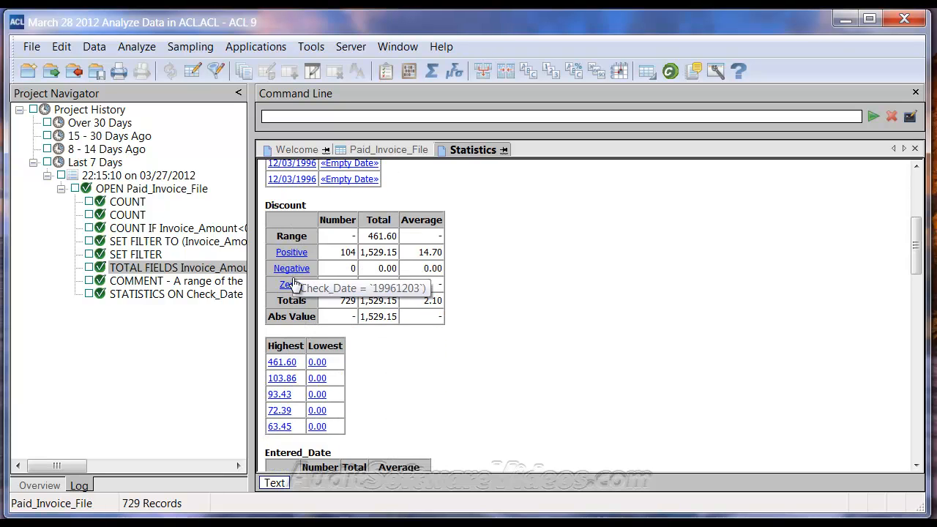
pyautogui.scroll(3, 302, 278)
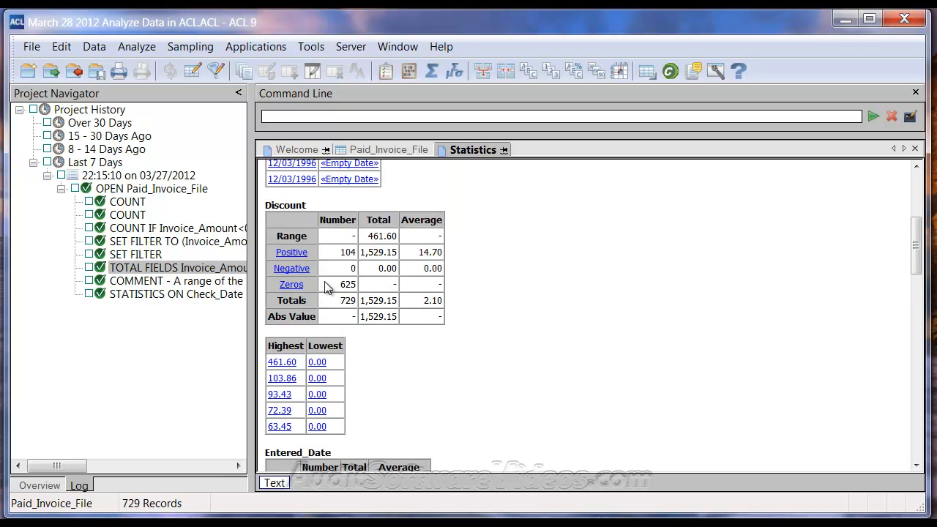
pyautogui.scroll(-3, 428, 313)
pyautogui.scroll(1, 394, 261)
pyautogui.scroll(-8, 376, 307)
pyautogui.scroll(-3, 452, 346)
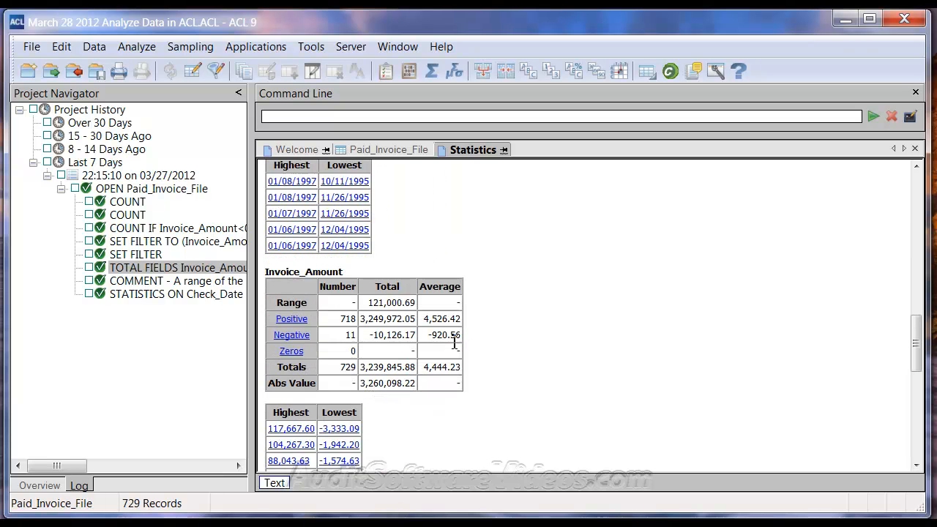
# Examine the Invoice_Amount, Payment_Terms and Invoice_Date statistics, including their highest and lowest values.
pyautogui.scroll(-2, 452, 342)
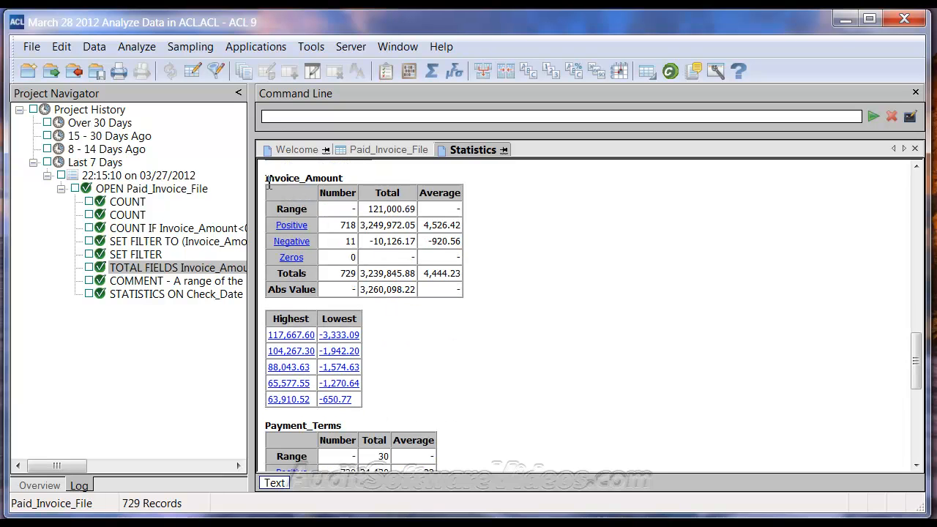
pyautogui.moveTo(266, 179); pyautogui.dragTo(420, 328)
pyautogui.click(493, 336)
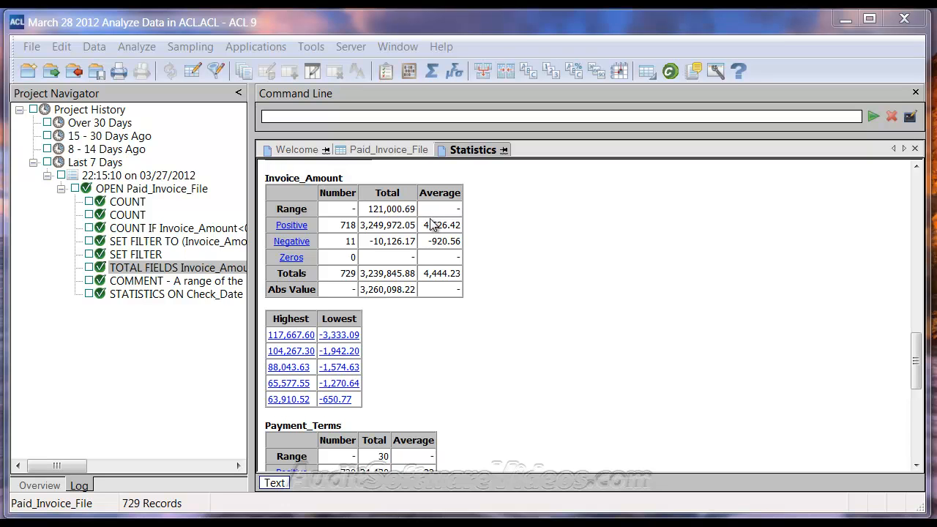
pyautogui.scroll(-5, 437, 320)
pyautogui.scroll(-1, 437, 320)
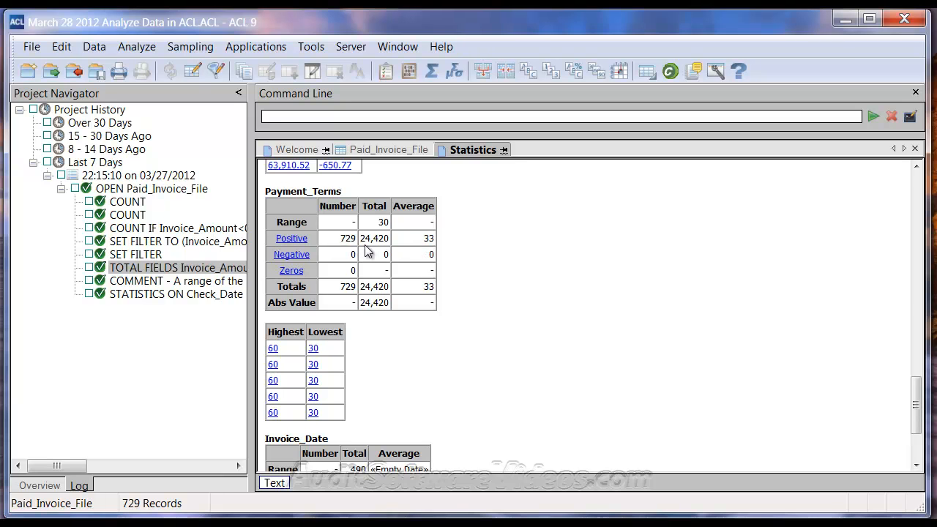
pyautogui.scroll(-3, 408, 273)
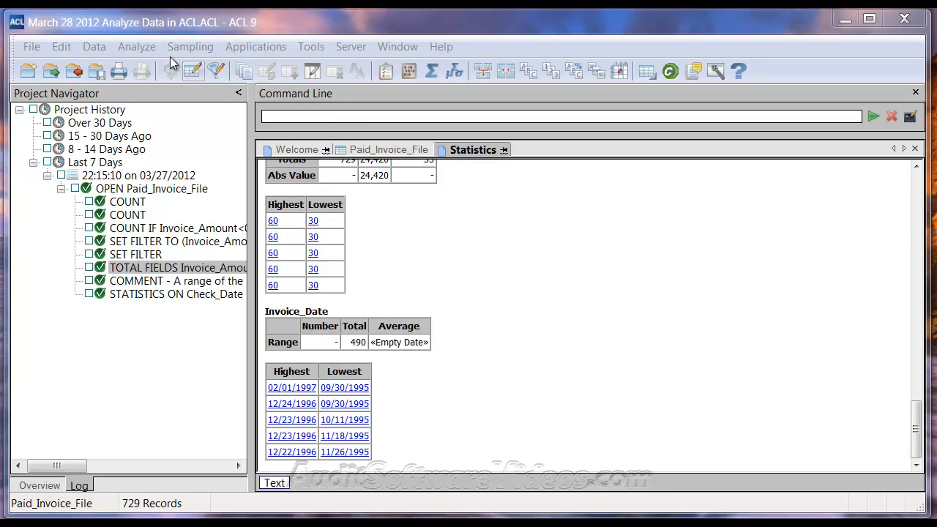
# Start a new Statistics command on Invoice_Amount only and set the number of high/low values to 20.
pyautogui.click(132, 46)
pyautogui.moveTo(160, 114)
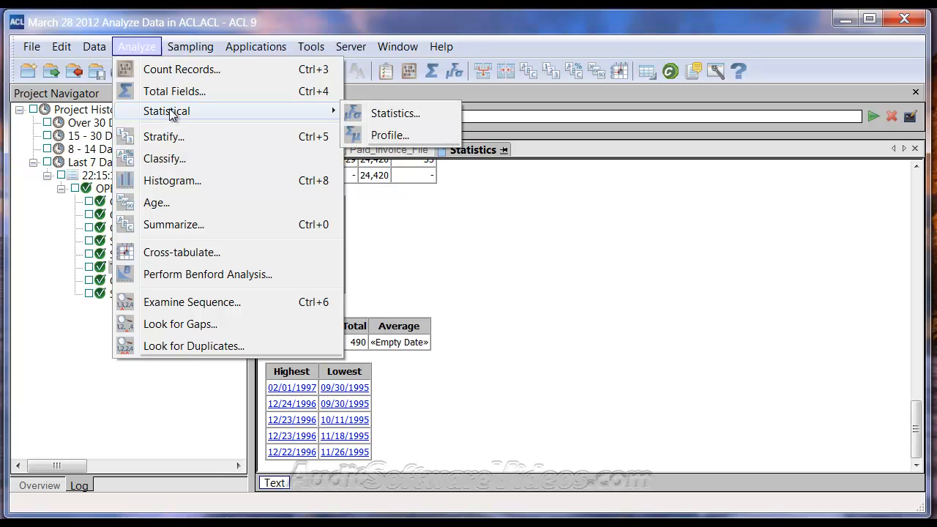
pyautogui.click(392, 113)
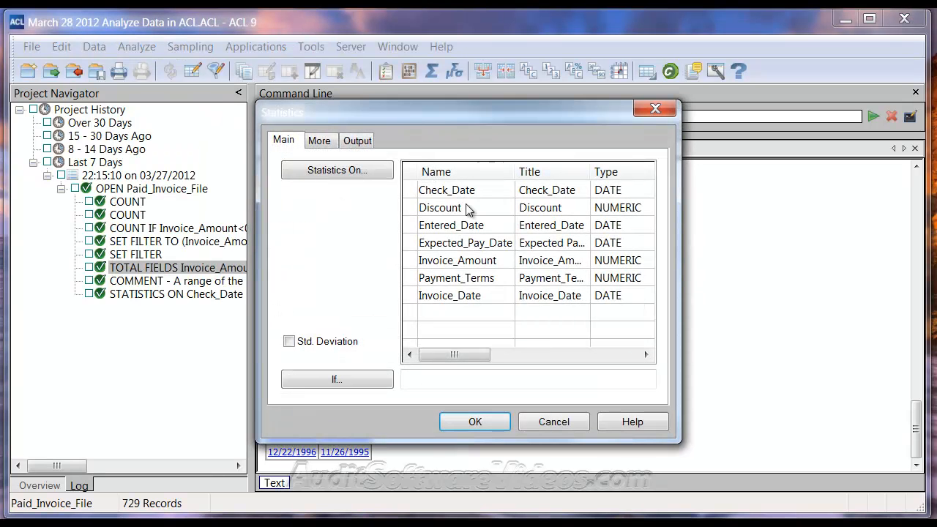
pyautogui.click(487, 261)
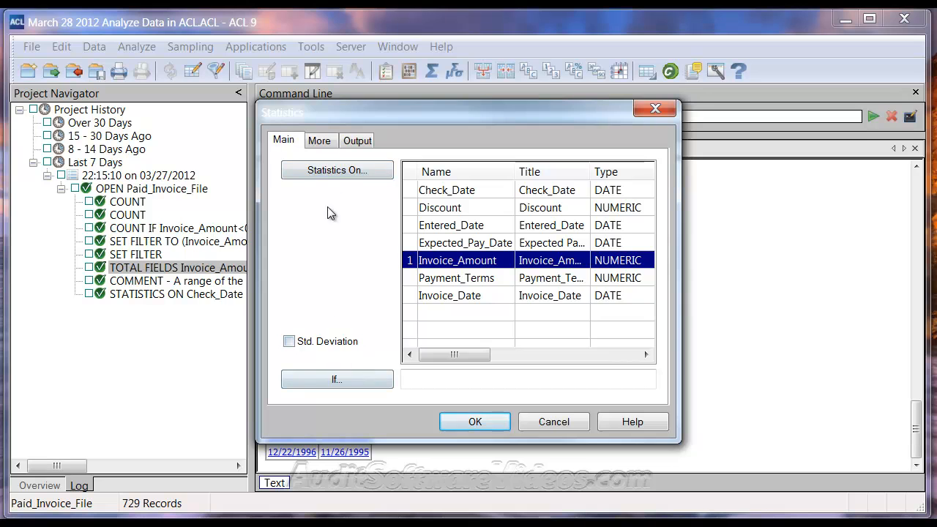
pyautogui.click(323, 143)
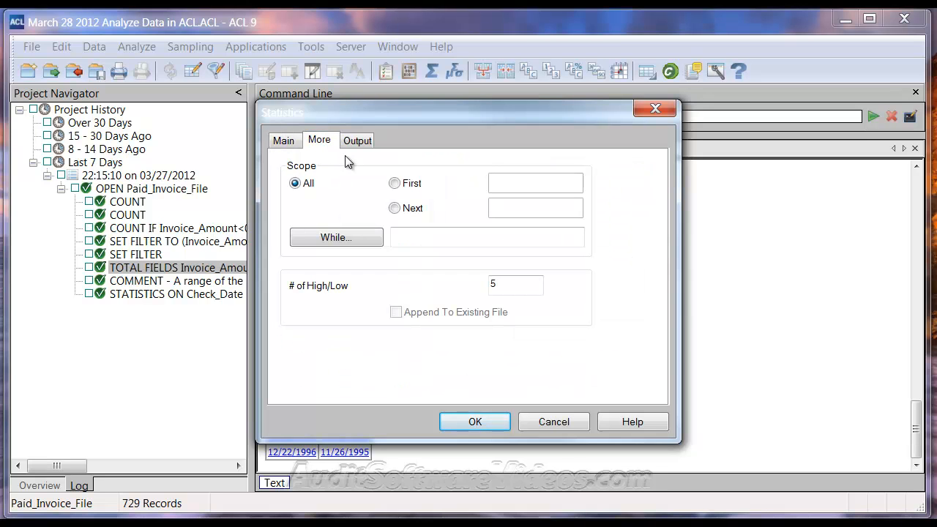
pyautogui.doubleClick(506, 285)
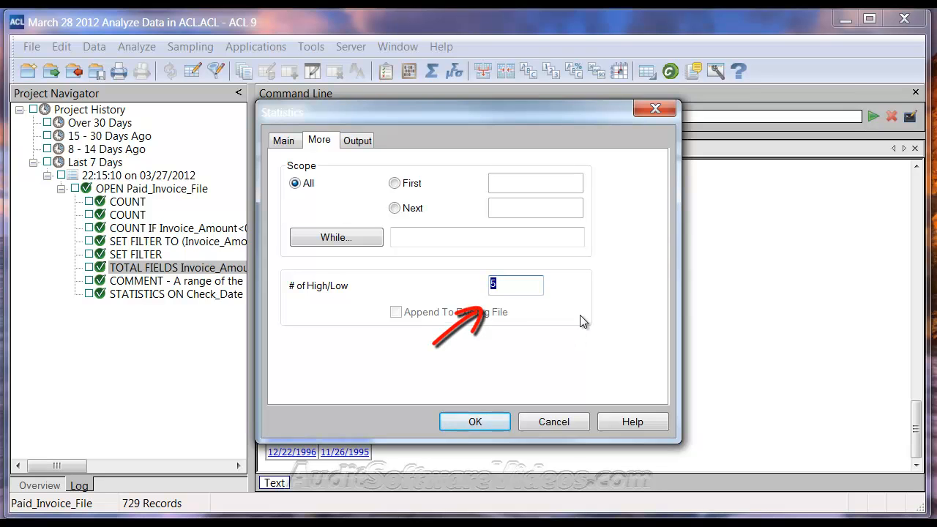
pyautogui.write('20')
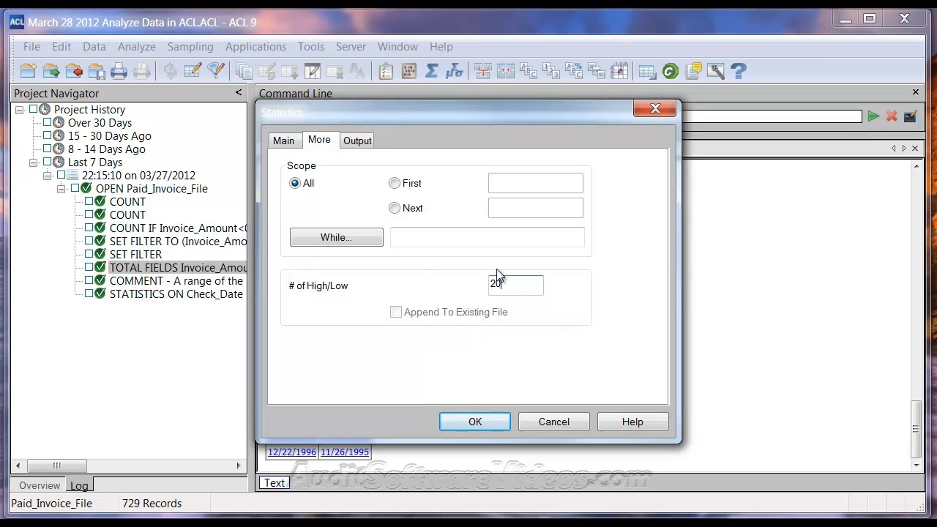
# Include the standard deviation and run the Invoice_Amount statistics.
pyautogui.click(284, 140)
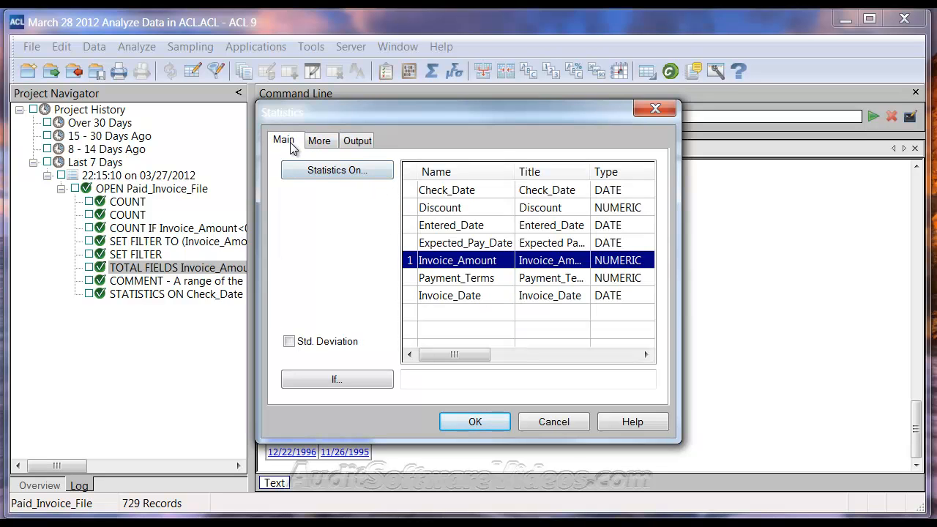
pyautogui.click(290, 345)
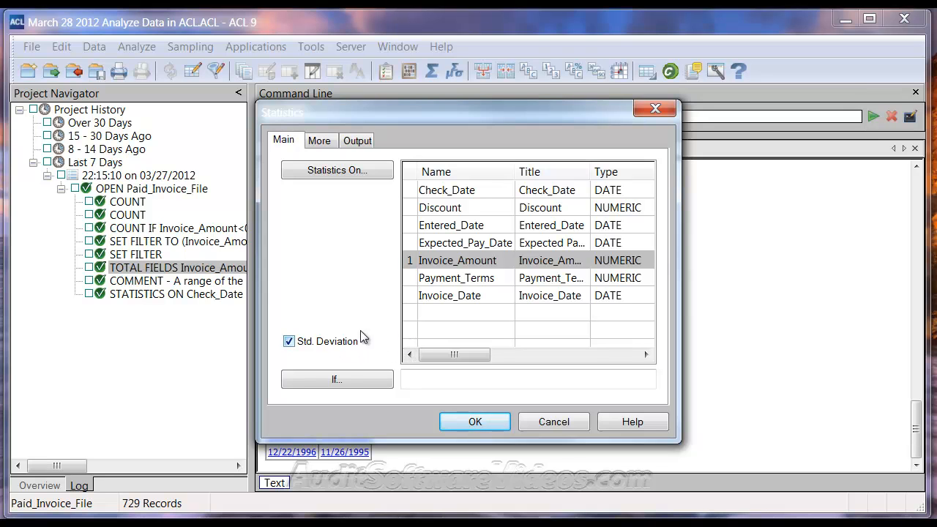
pyautogui.click(483, 424)
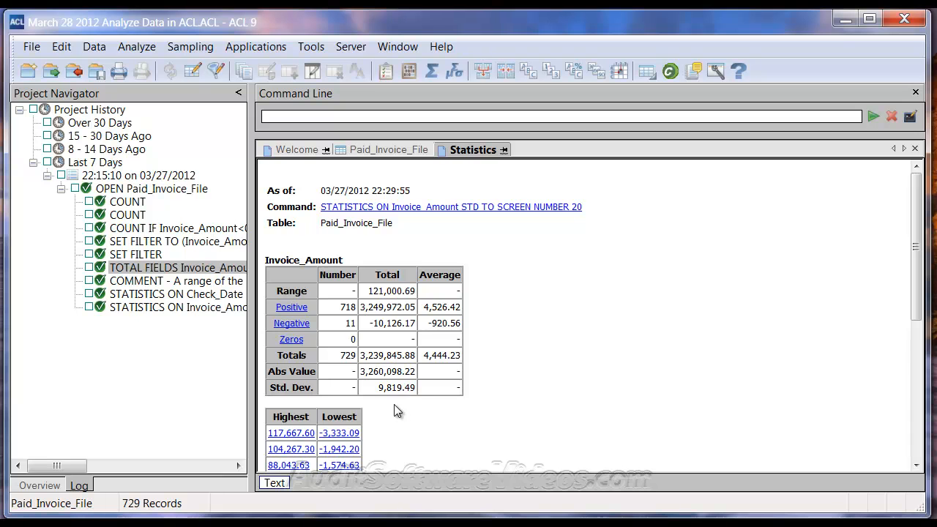
# Review the Invoice_Amount results, checking the standard deviation and the full list of highest and lowest amounts.
pyautogui.scroll(-1, 438, 423)
pyautogui.scroll(-5, 442, 428)
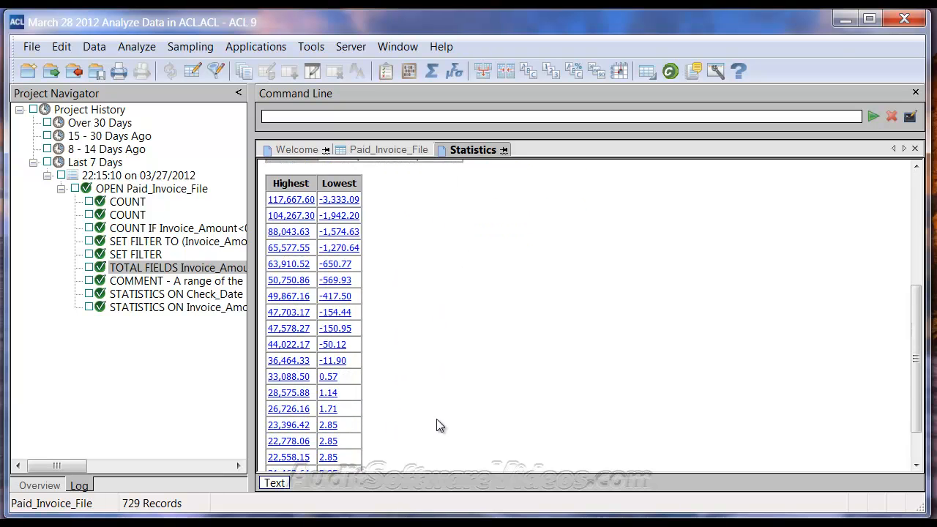
pyautogui.scroll(3, 436, 417)
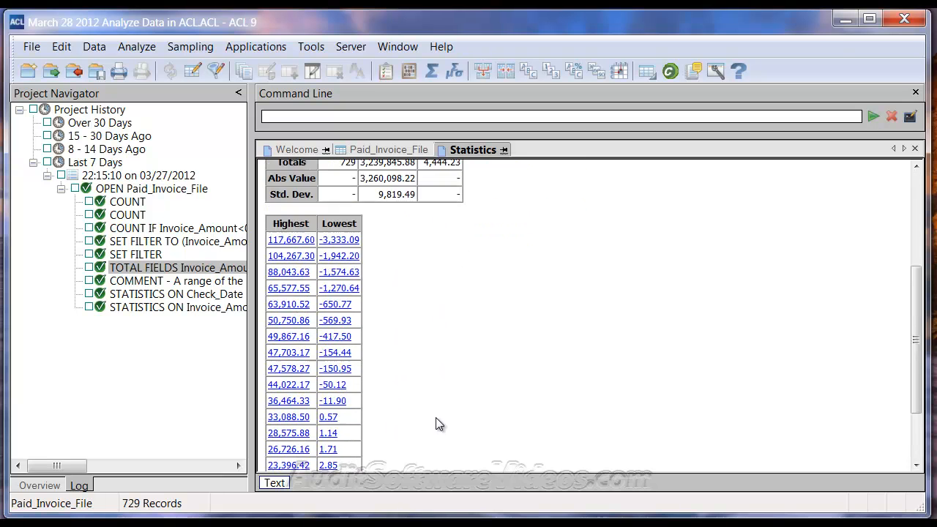
pyautogui.scroll(-1, 436, 413)
pyautogui.scroll(-2, 435, 425)
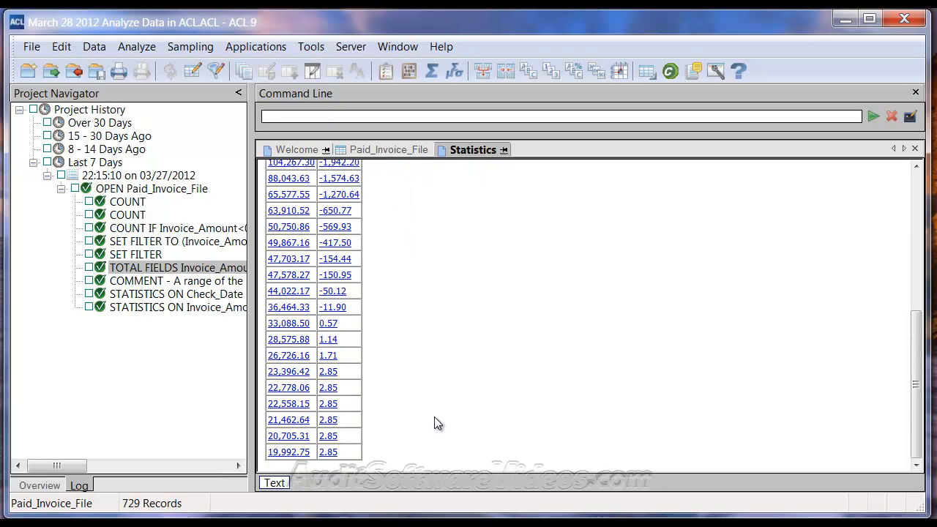
pyautogui.scroll(1, 378, 335)
pyautogui.scroll(1, 387, 334)
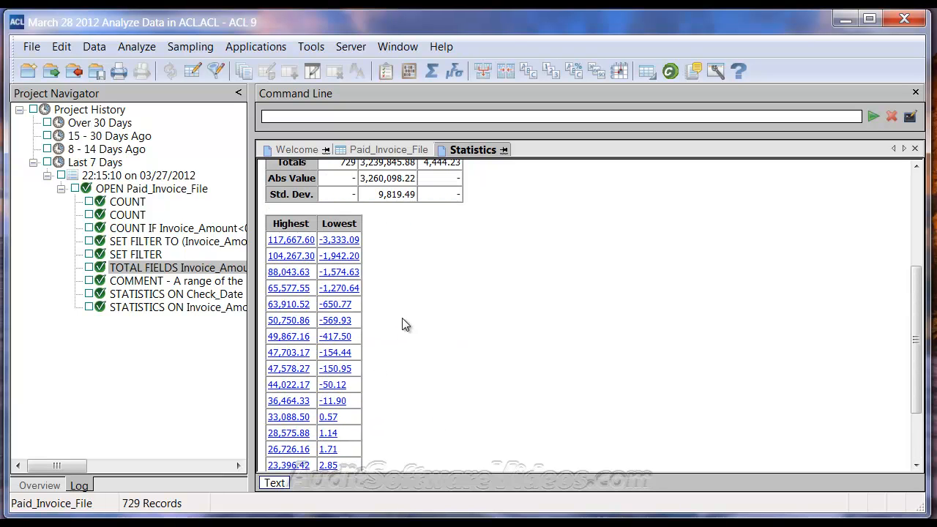
pyautogui.scroll(3, 421, 322)
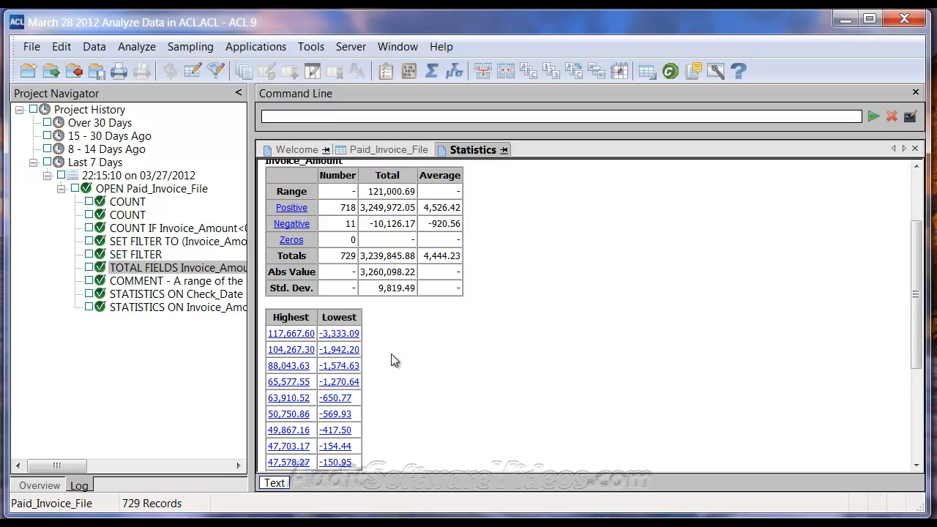
pyautogui.scroll(2, 392, 360)
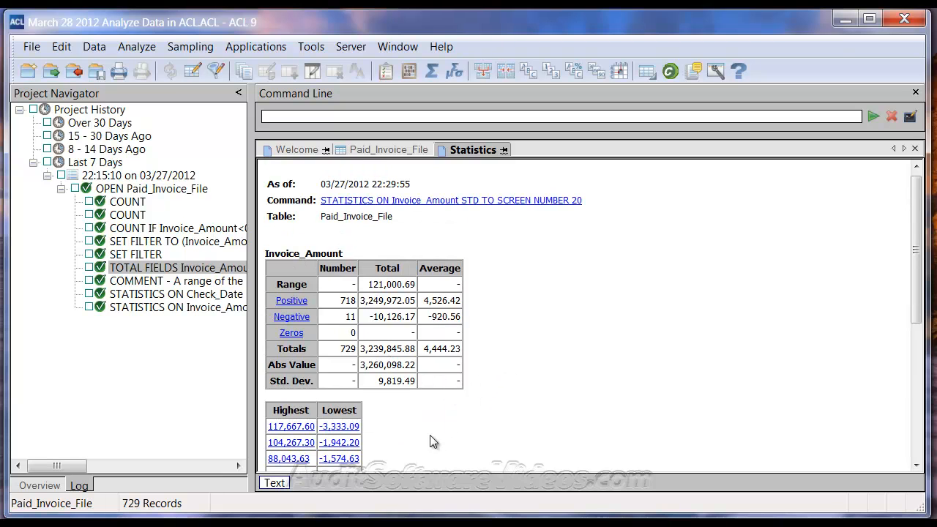
pyautogui.scroll(-3, 435, 443)
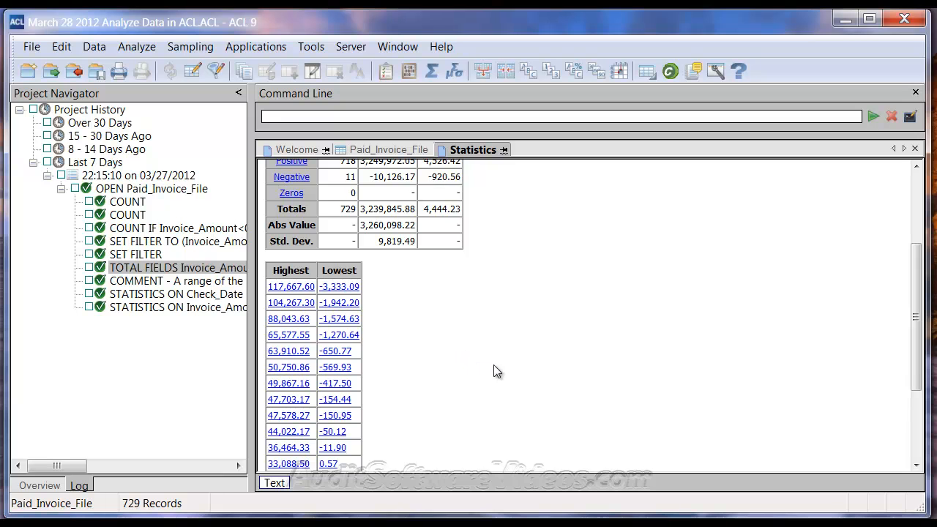
pyautogui.scroll(-3, 484, 373)
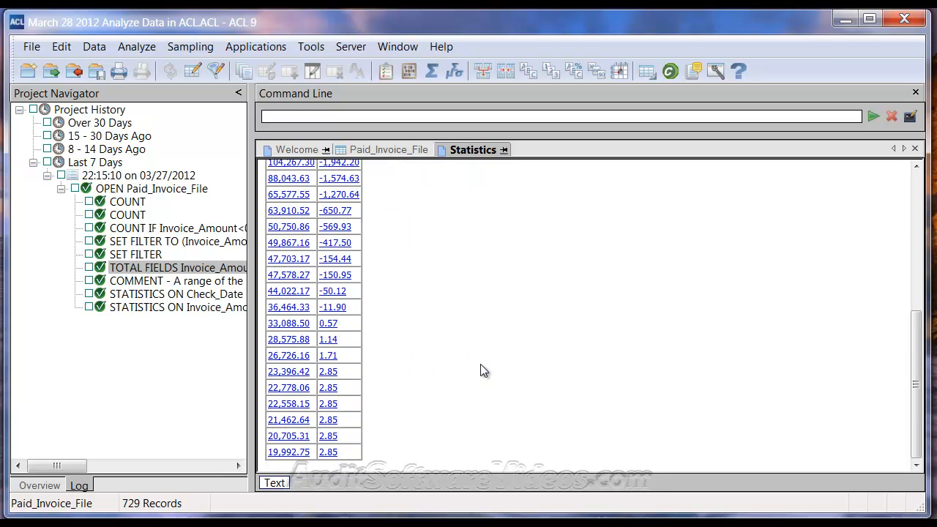
pyautogui.scroll(6, 483, 370)
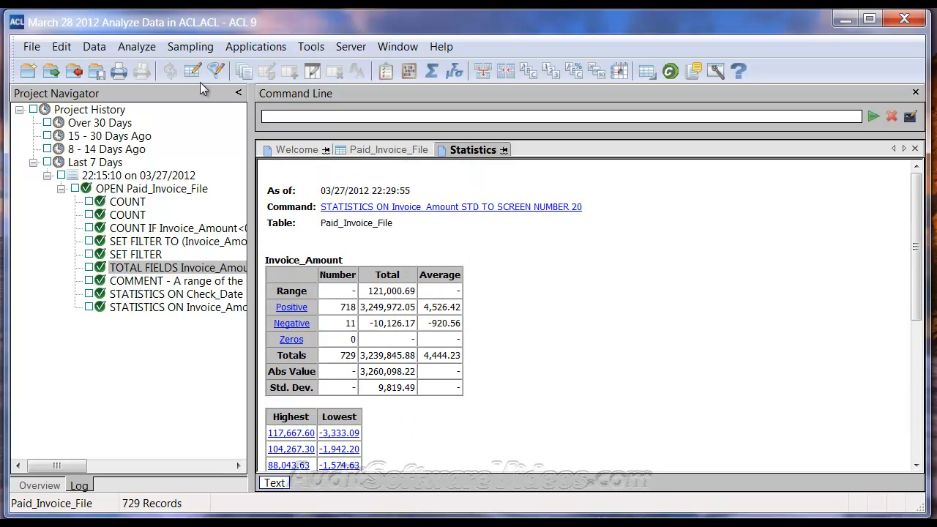
# Start the Statistics command again and view its scope and high/low options.
pyautogui.click(137, 46)
pyautogui.moveTo(336, 111)
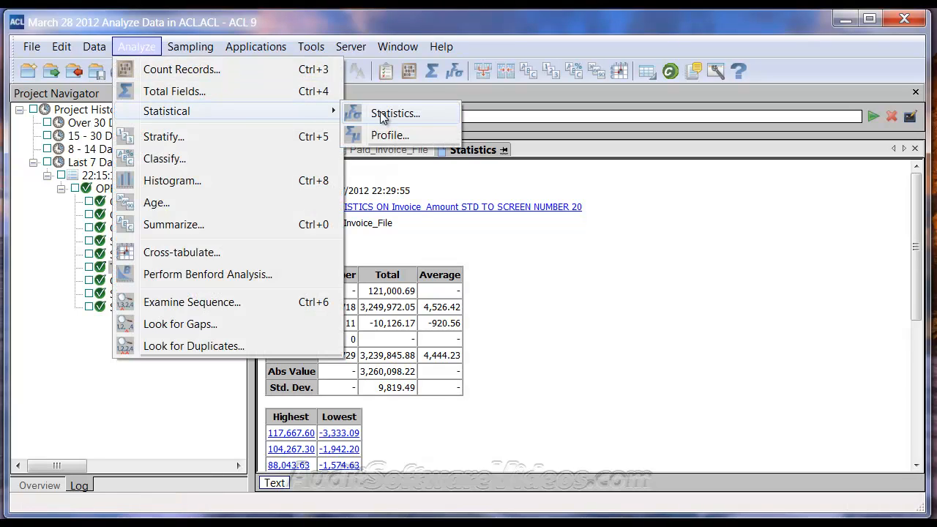
pyautogui.click(381, 112)
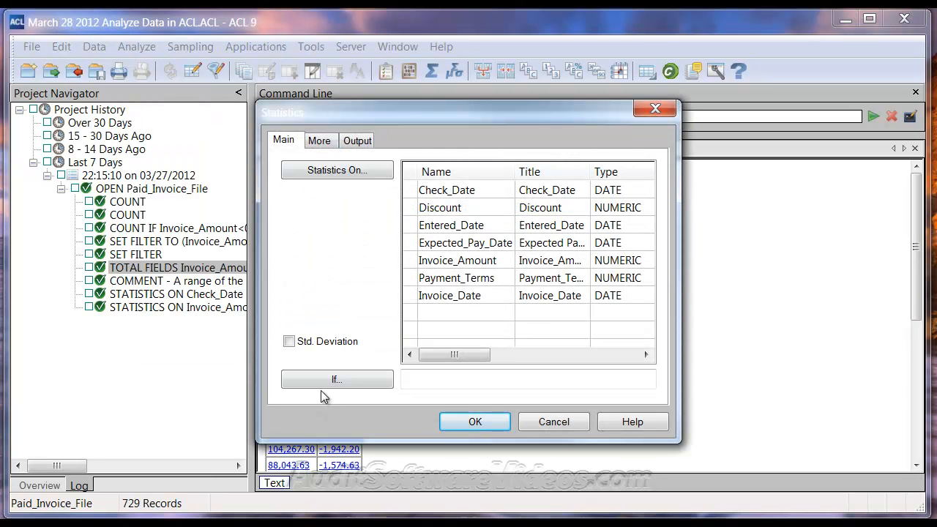
pyautogui.click(329, 142)
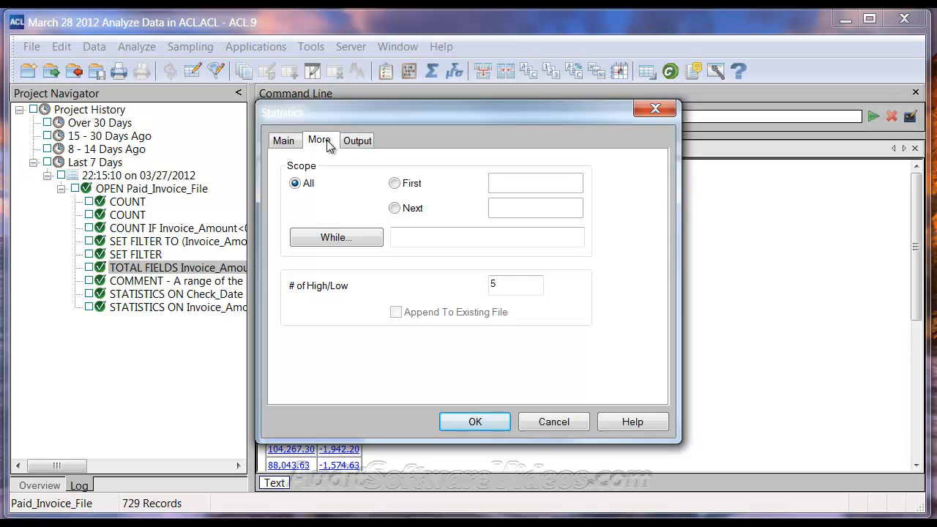